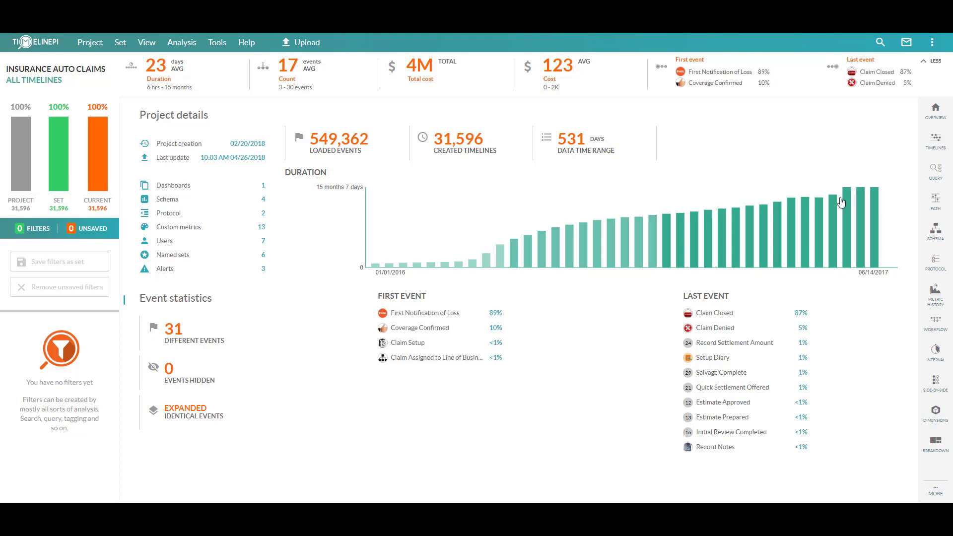
Open the process schema for editing, start initializing a new schema, and review the events available as milestones.
mouse_move(933, 237)
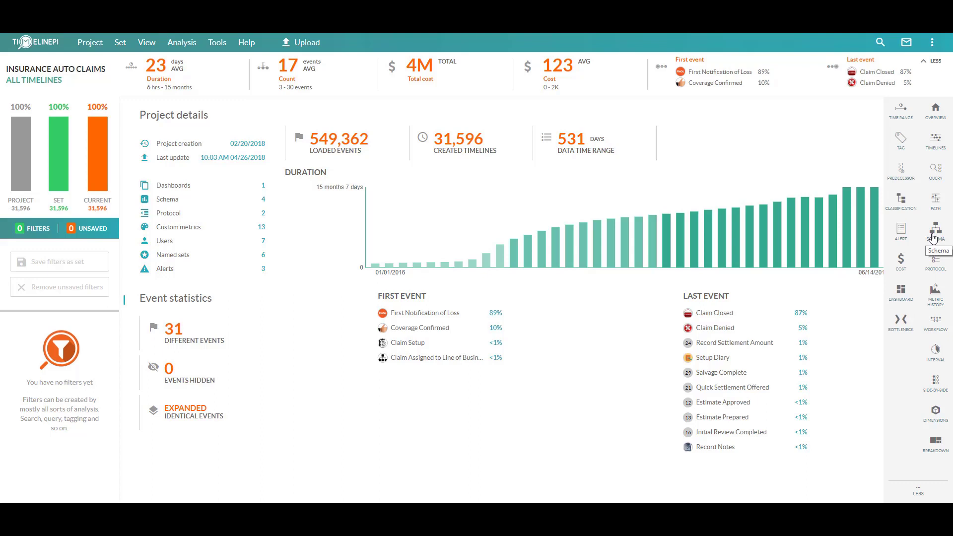
click(933, 238)
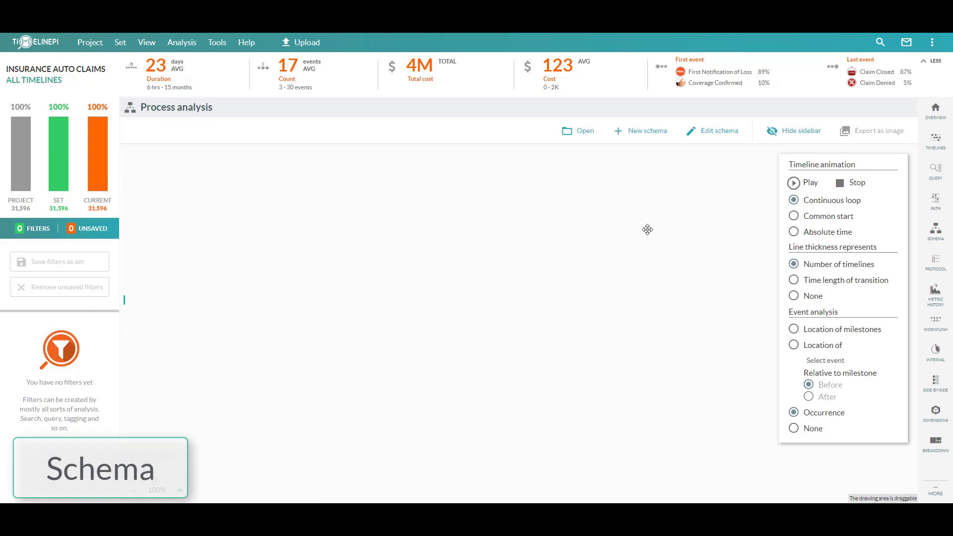
click(734, 134)
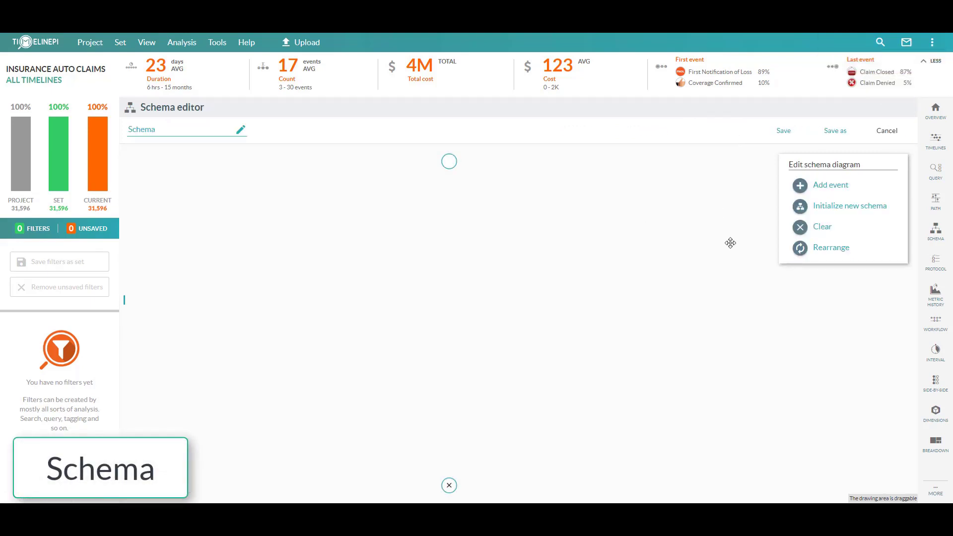
click(826, 211)
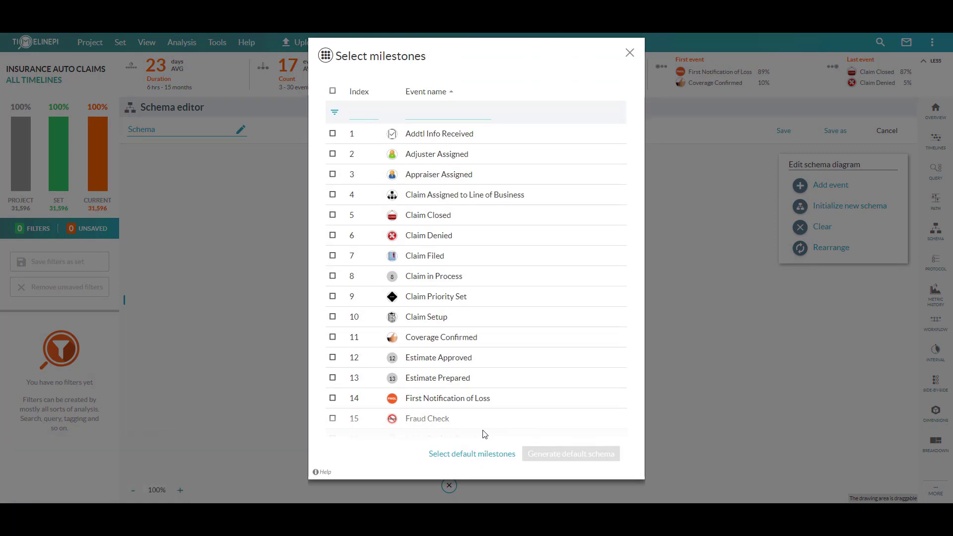
scroll(388, 218, down, 3)
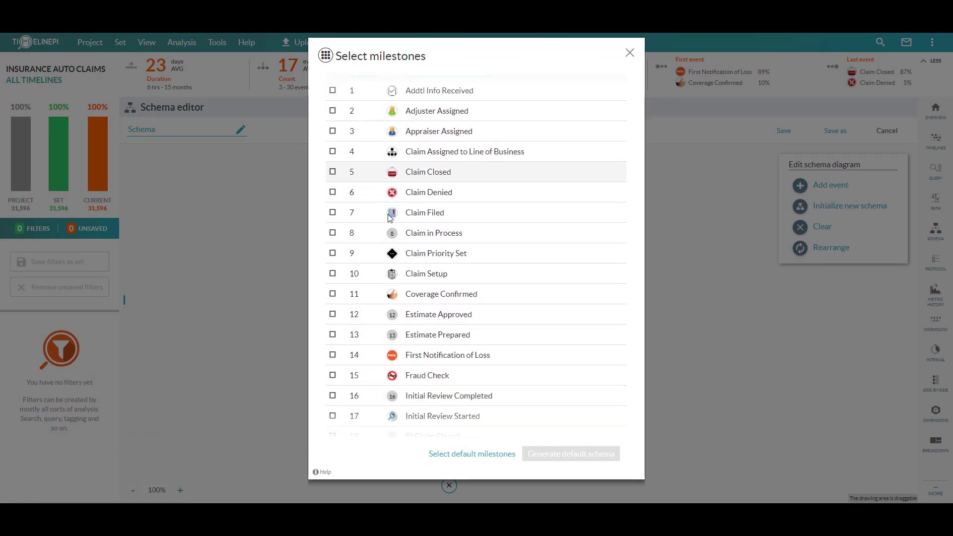
scroll(388, 218, down, 3)
scroll(388, 221, up, 6)
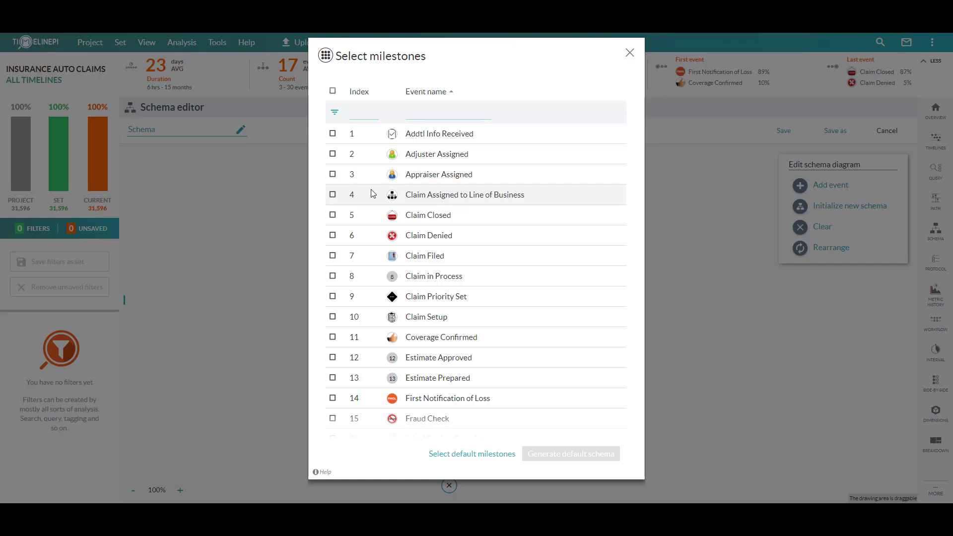
Select the default milestones, add Claim Denied and Fraud Check, and generate the default schema.
click(480, 456)
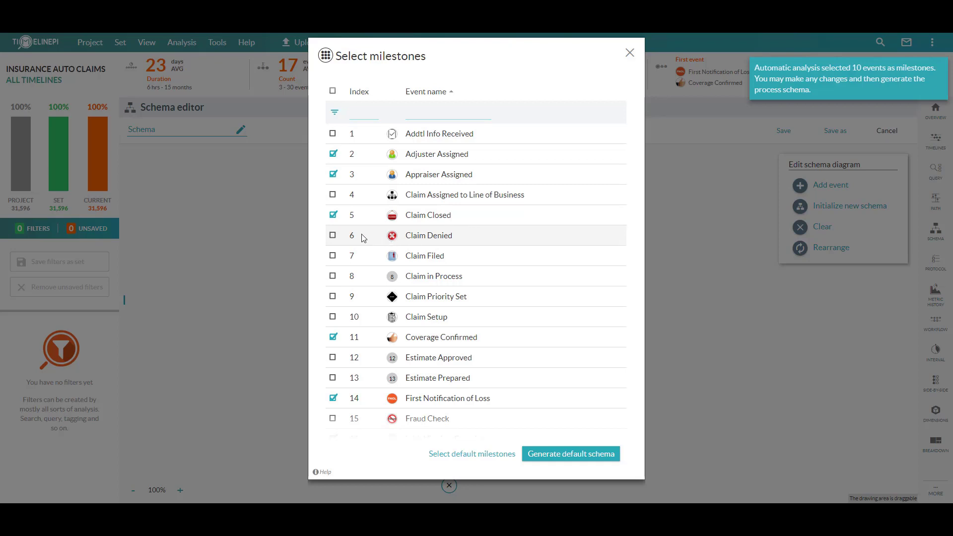
click(332, 236)
scroll(422, 239, down, 3)
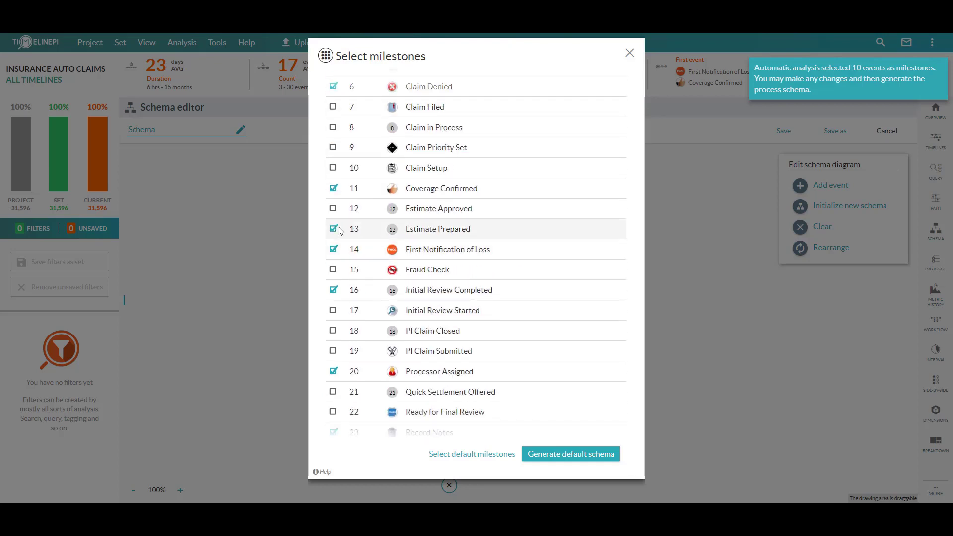
click(333, 270)
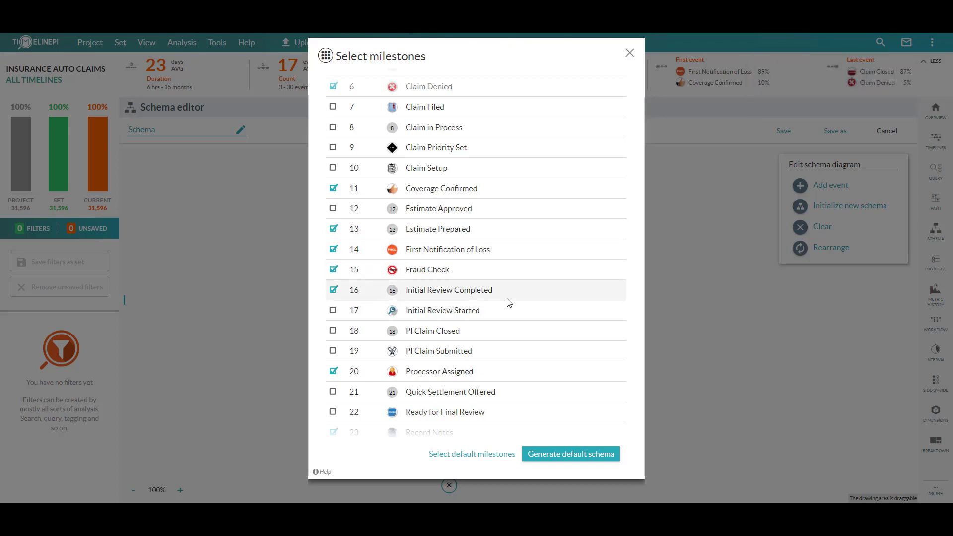
click(586, 455)
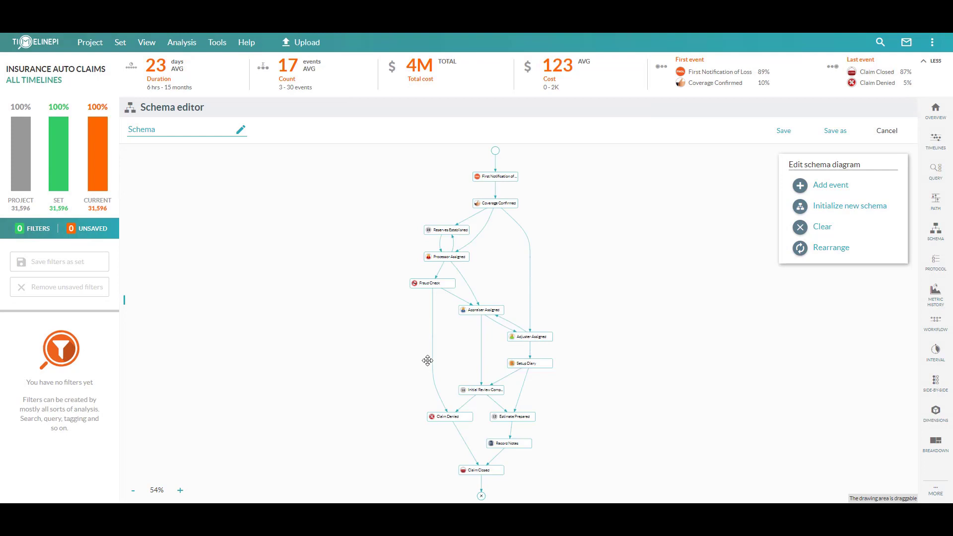
Review the generated claims process diagram and save the schema under the name Schema.
scroll(452, 349, up, 3)
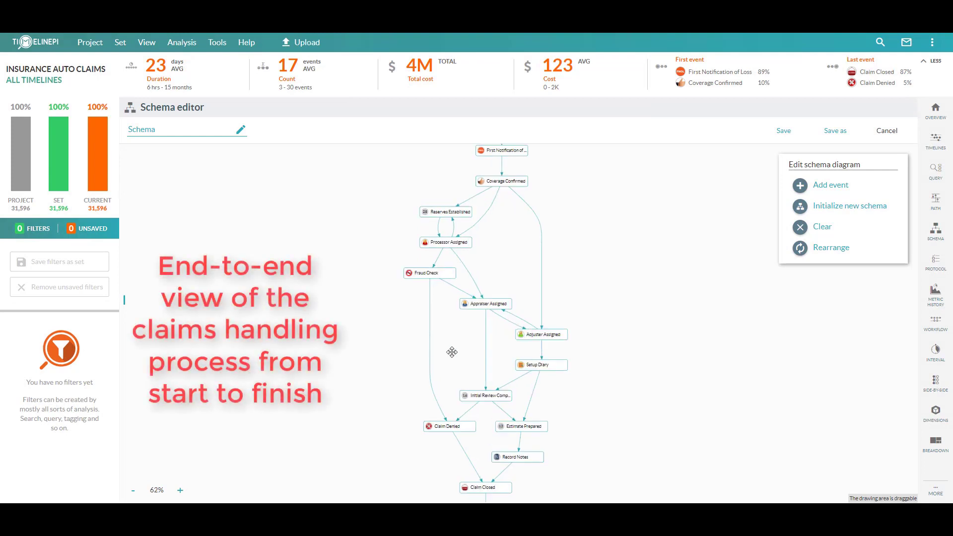
drag(456, 346, 398, 298)
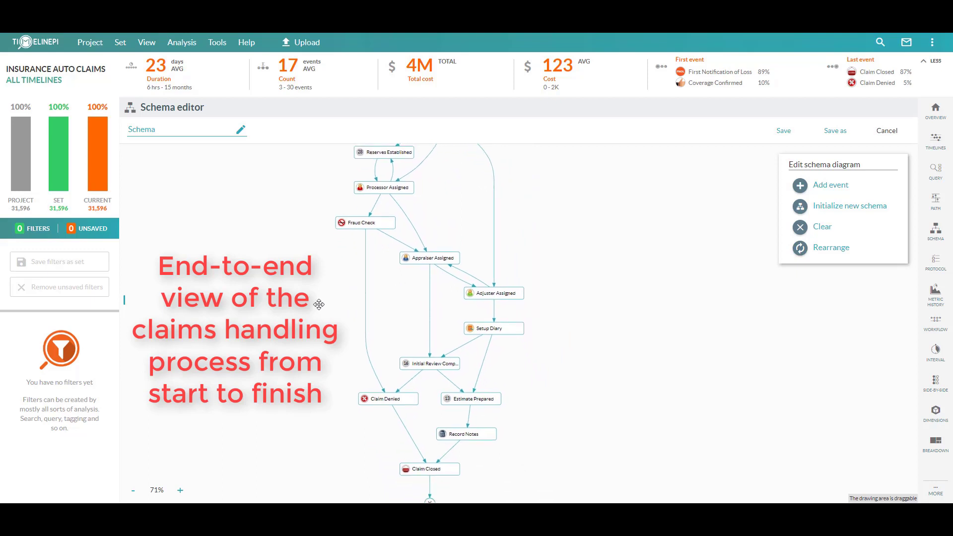
scroll(323, 301, down, 1)
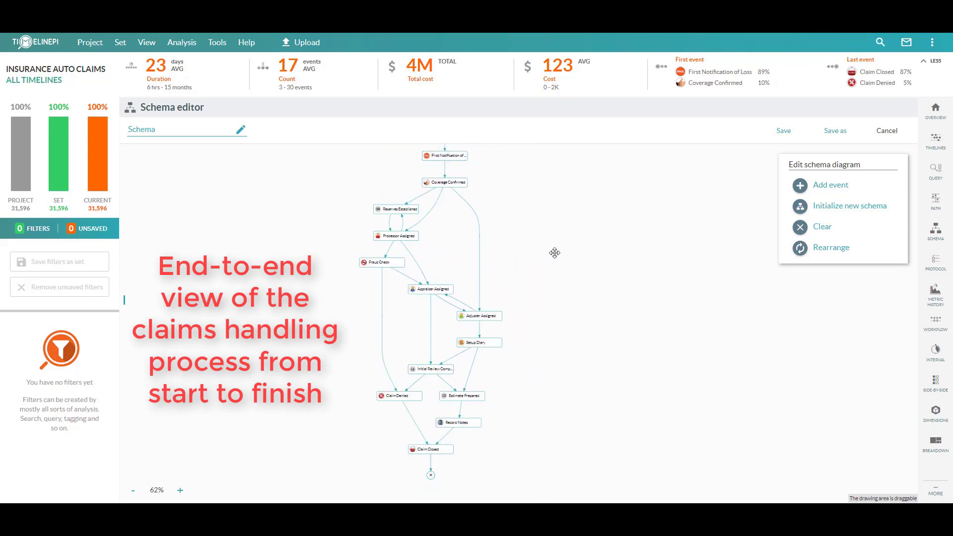
scroll(554, 253, down, 1)
click(783, 131)
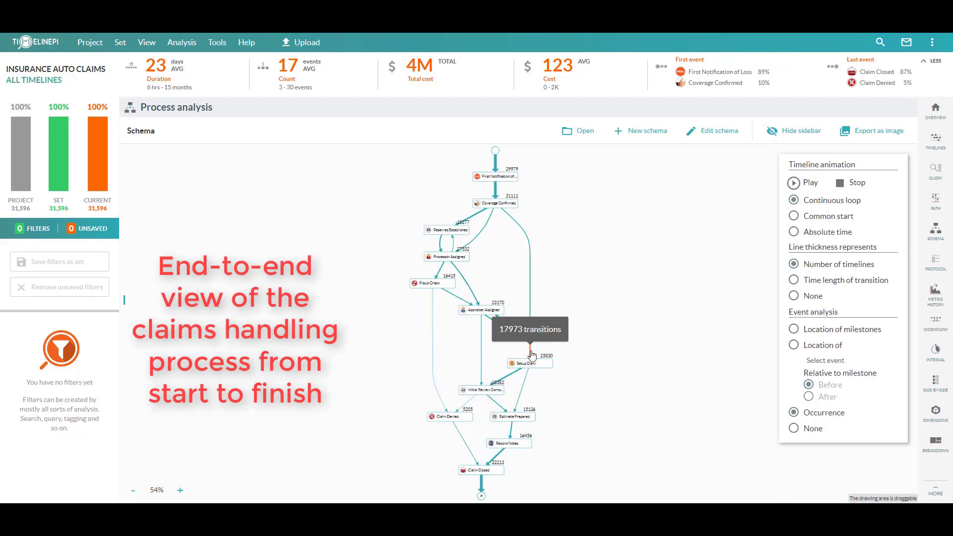
Check the transition counts on several connections, and make line thickness represent the time length of transition.
mouse_move(484, 350)
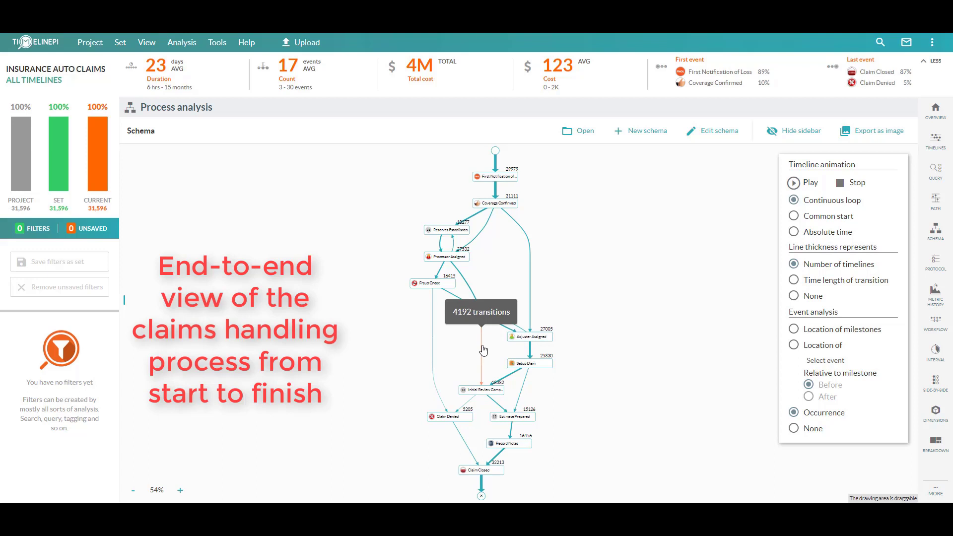
mouse_move(433, 333)
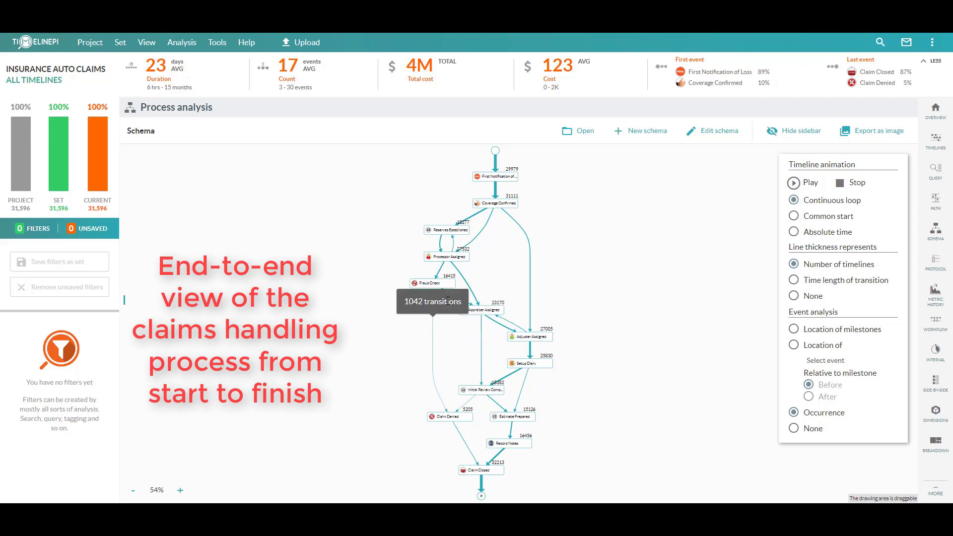
mouse_move(464, 281)
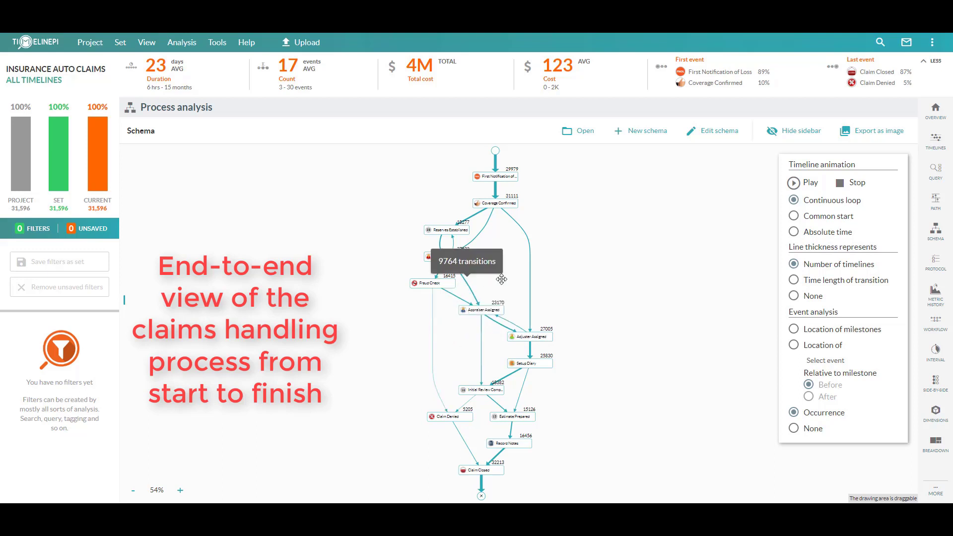
mouse_move(531, 287)
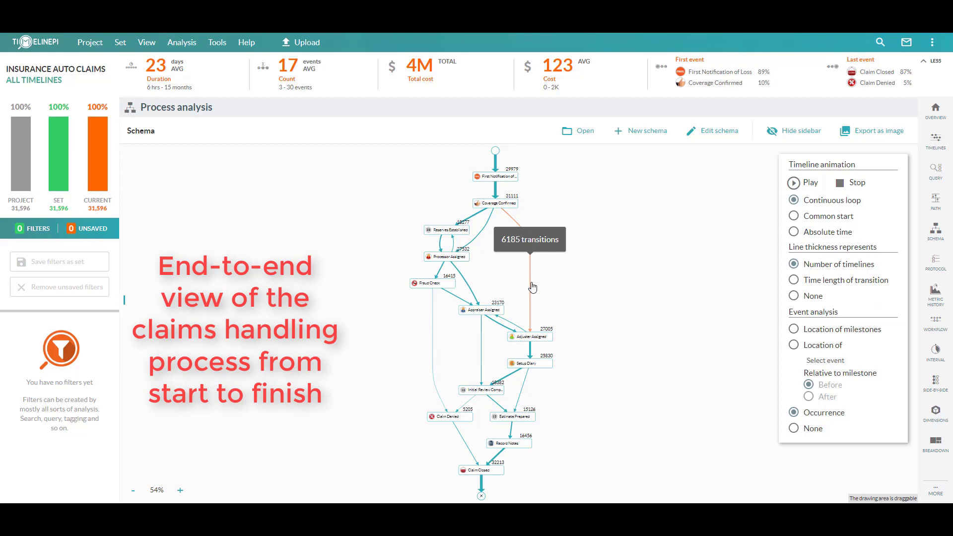
click(793, 279)
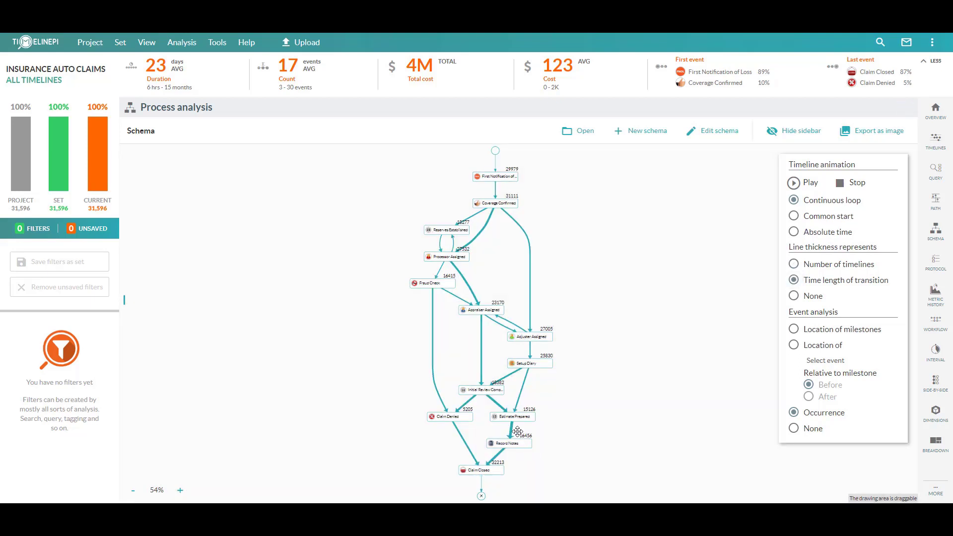
Examine the average durations of the thickest transitions, including Estimate Prepared to Record Notes and Initial Review Completed to Claim Denied.
mouse_move(512, 431)
mouse_move(486, 372)
scroll(527, 422, up, 3)
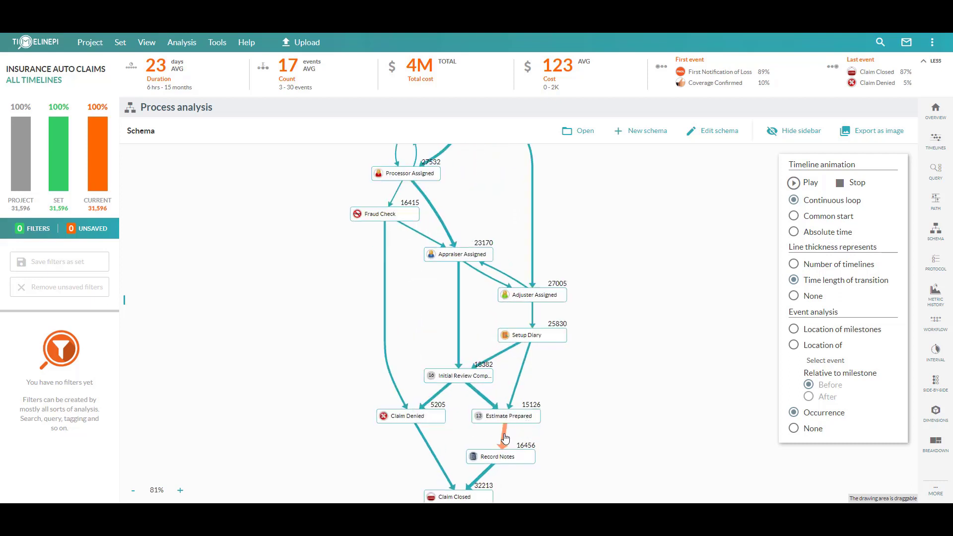
mouse_move(440, 395)
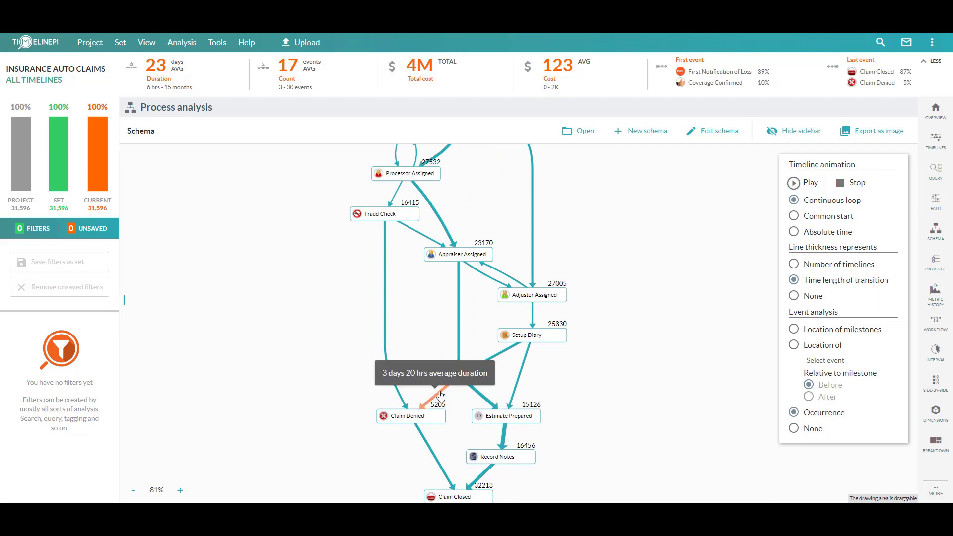
scroll(578, 362, down, 2)
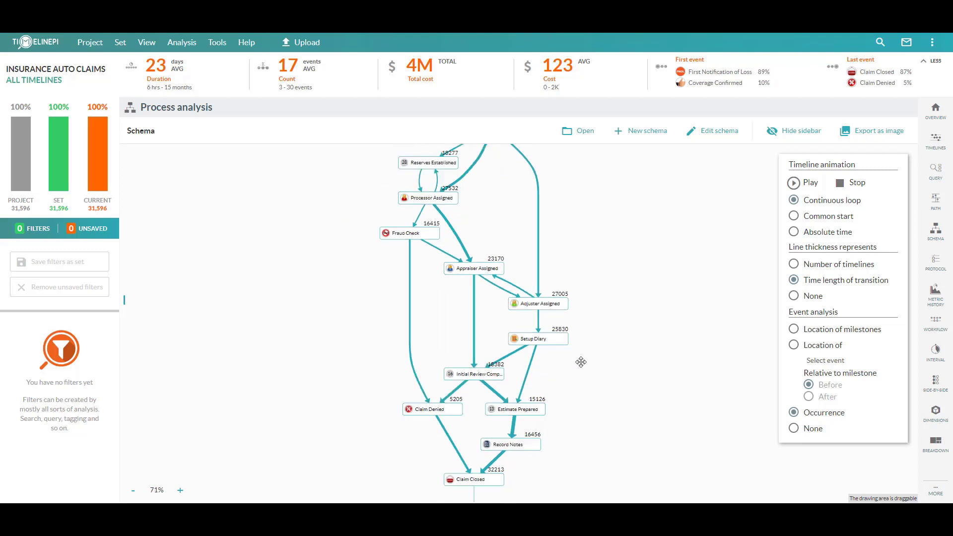
scroll(597, 343, down, 2)
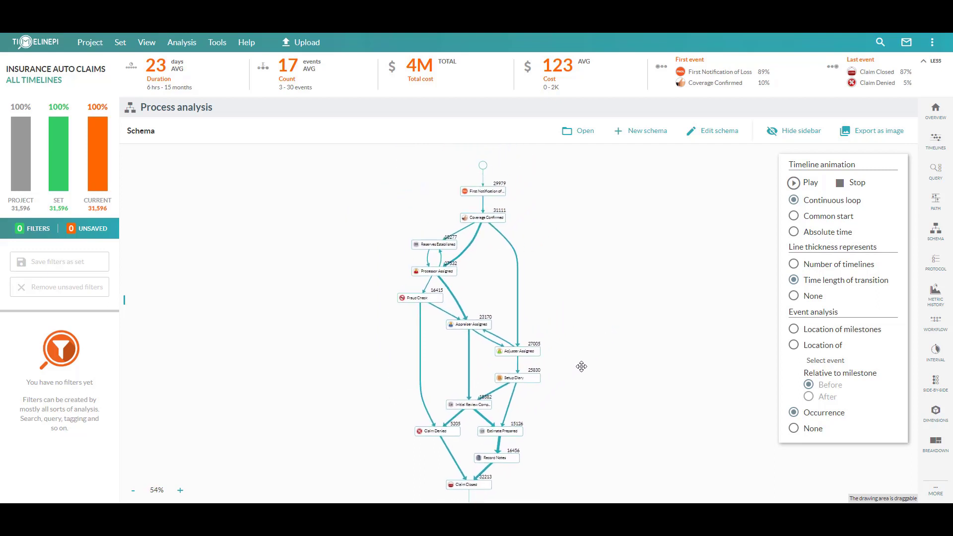
drag(582, 364, 581, 352)
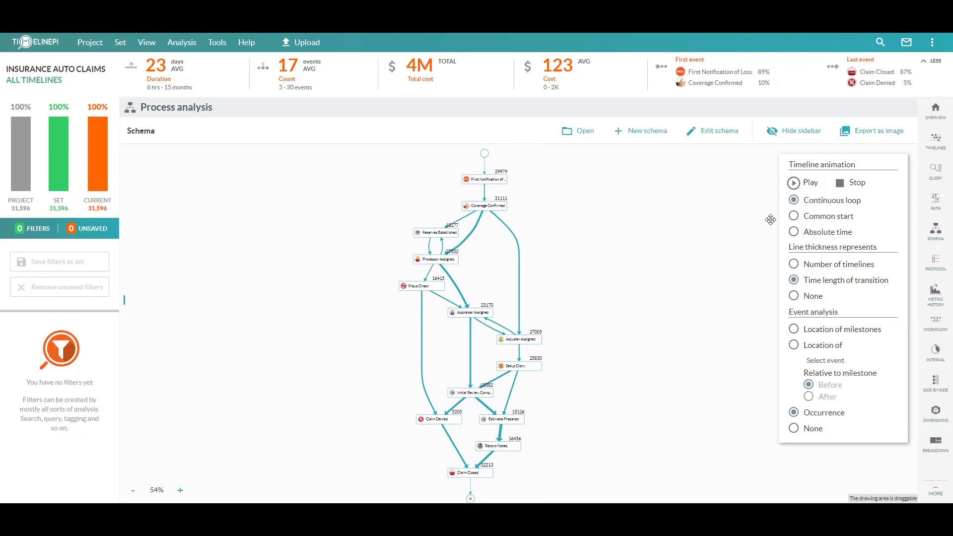
Set the timeline animation to Common start, play it, and pause it partway to spot bottlenecks.
click(793, 217)
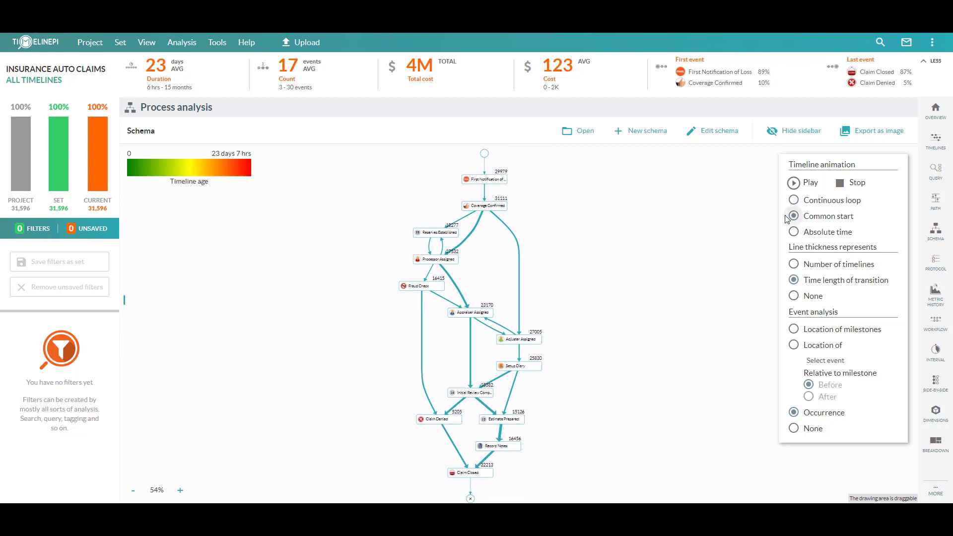
click(793, 183)
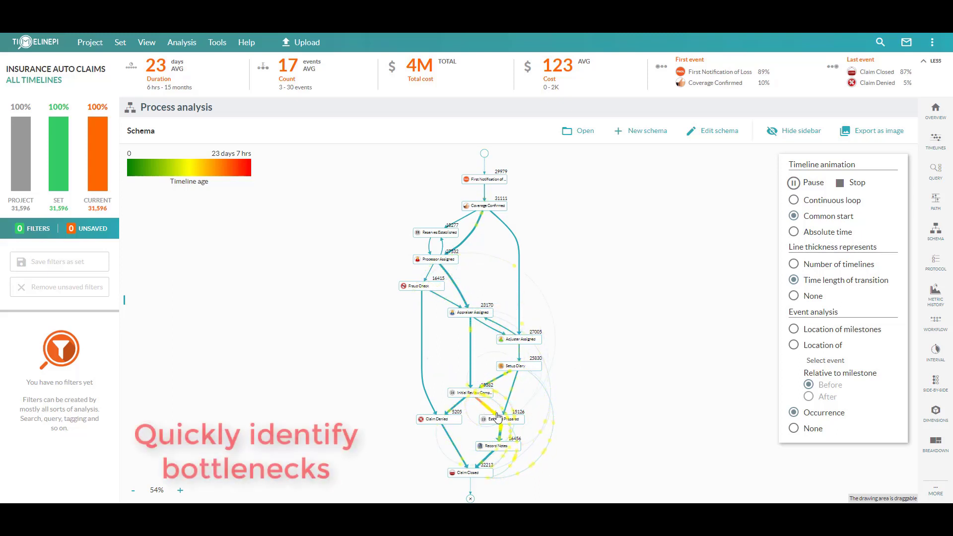
click(794, 184)
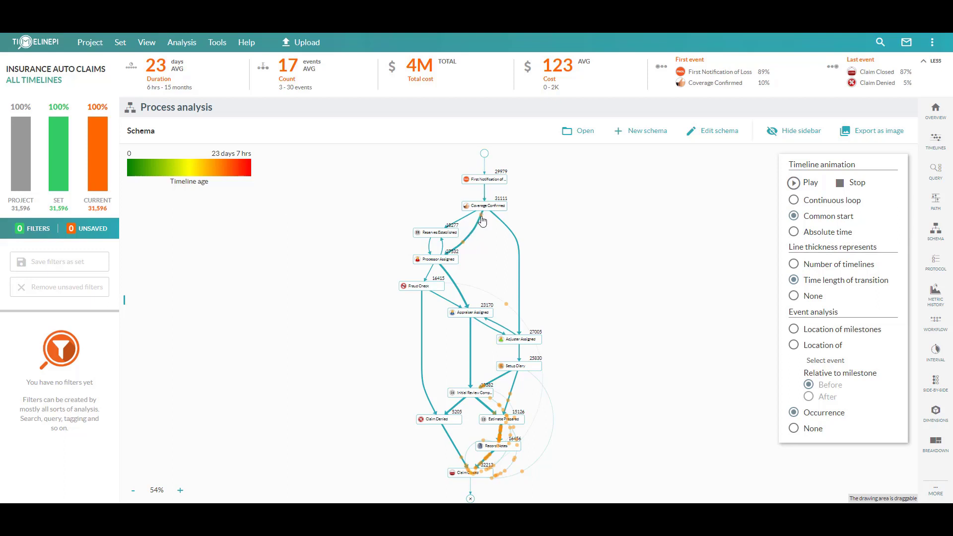
Inspect the detailed timeline of the claim still waiting just after Coverage Confirmed, and resume the timeline animation.
mouse_move(482, 219)
click(483, 219)
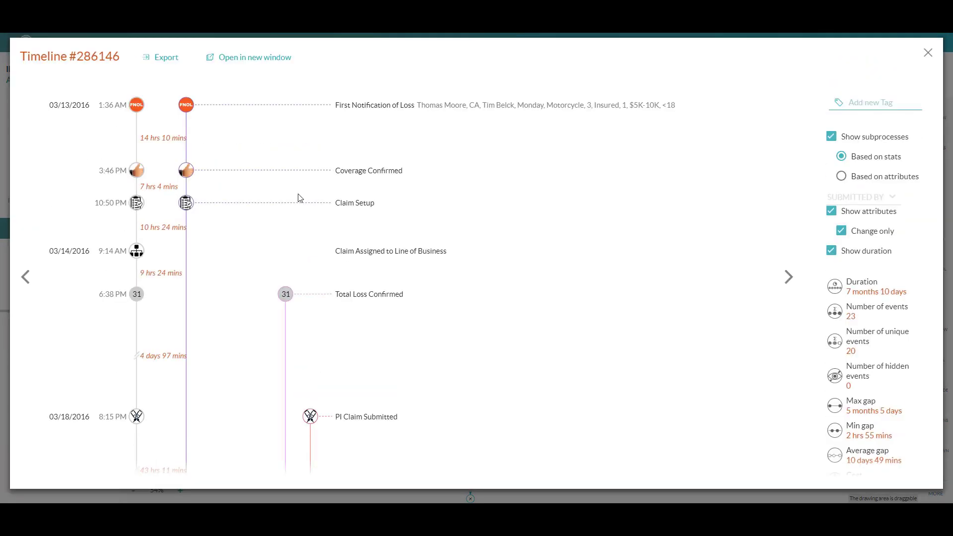
scroll(298, 198, down, 1)
scroll(297, 198, down, 2)
scroll(296, 199, up, 4)
click(927, 52)
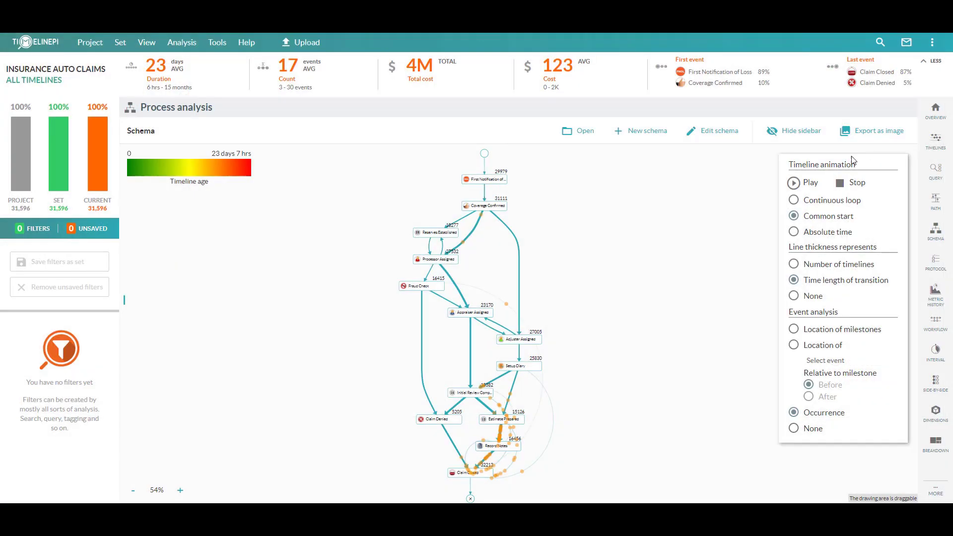
click(793, 183)
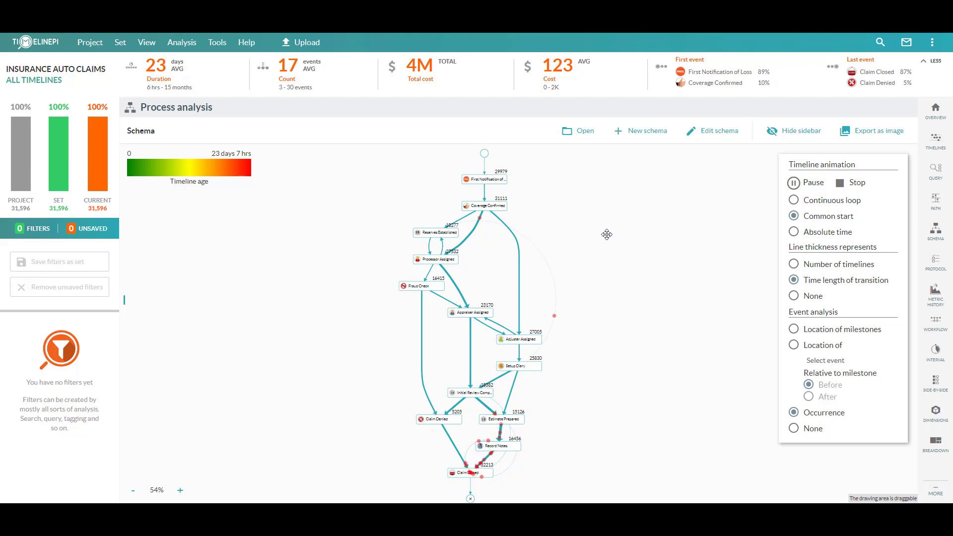
key(space)
Open the Path analysis and compare the event sequences of the most frequent claim paths with the less frequent ones.
mouse_move(917, 235)
click(936, 206)
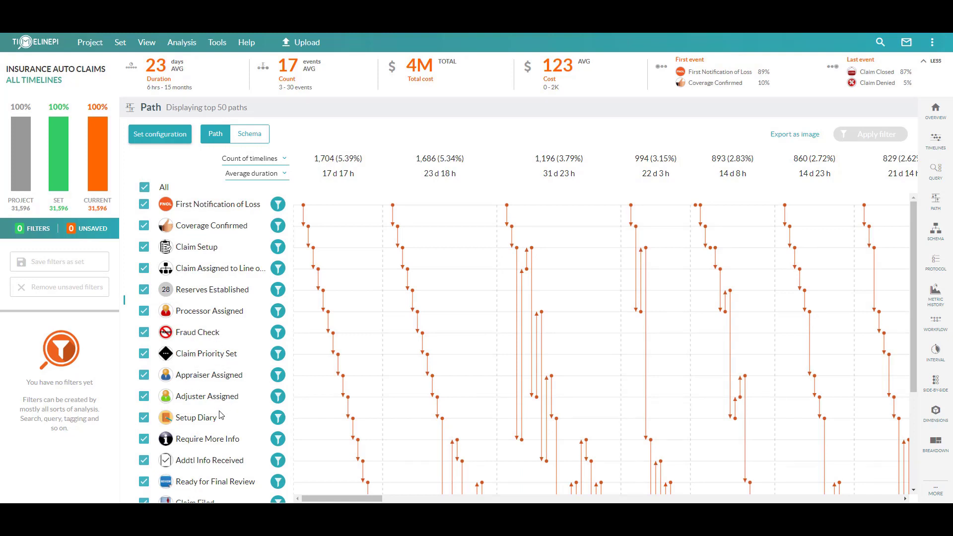
scroll(329, 320, down, 2)
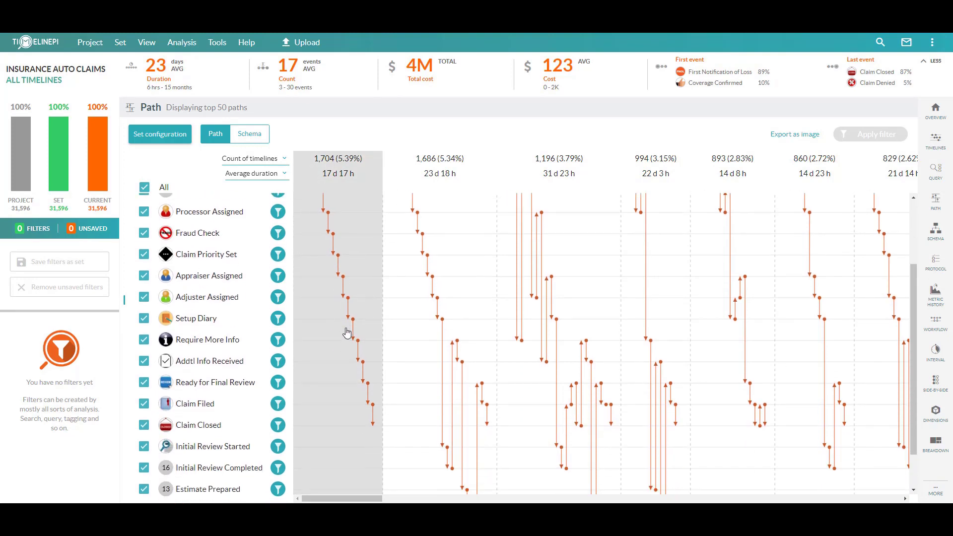
scroll(347, 332, up, 2)
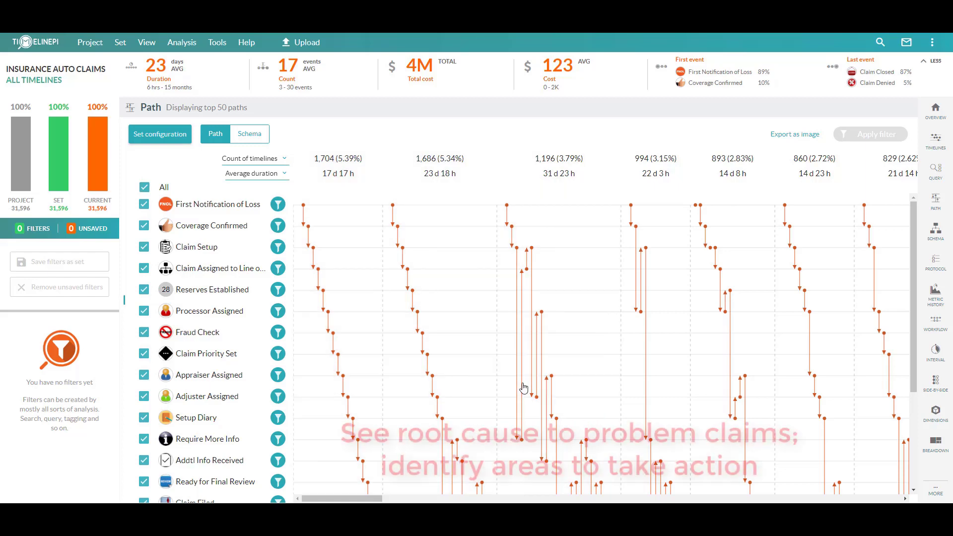
scroll(496, 422, down, 2)
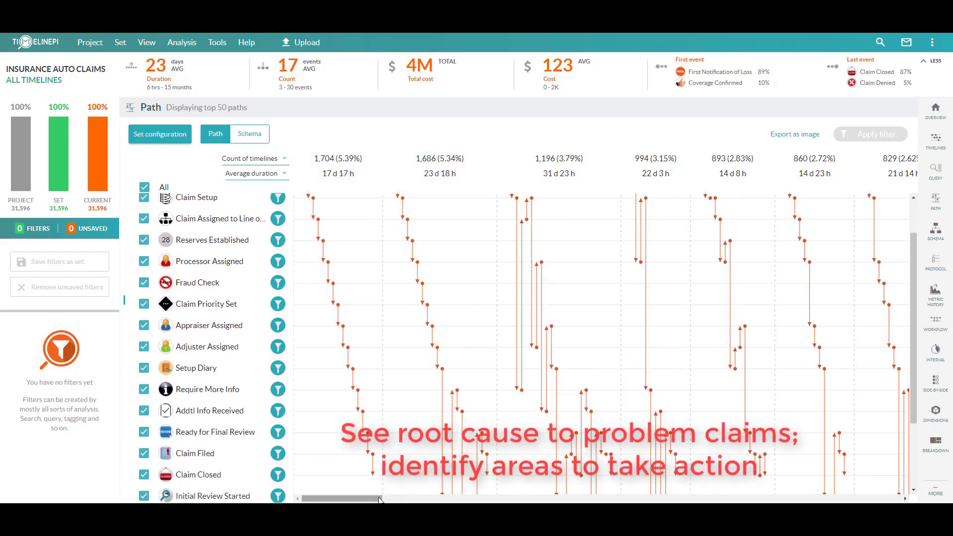
drag(379, 499, 637, 495)
scroll(518, 493, down, 2)
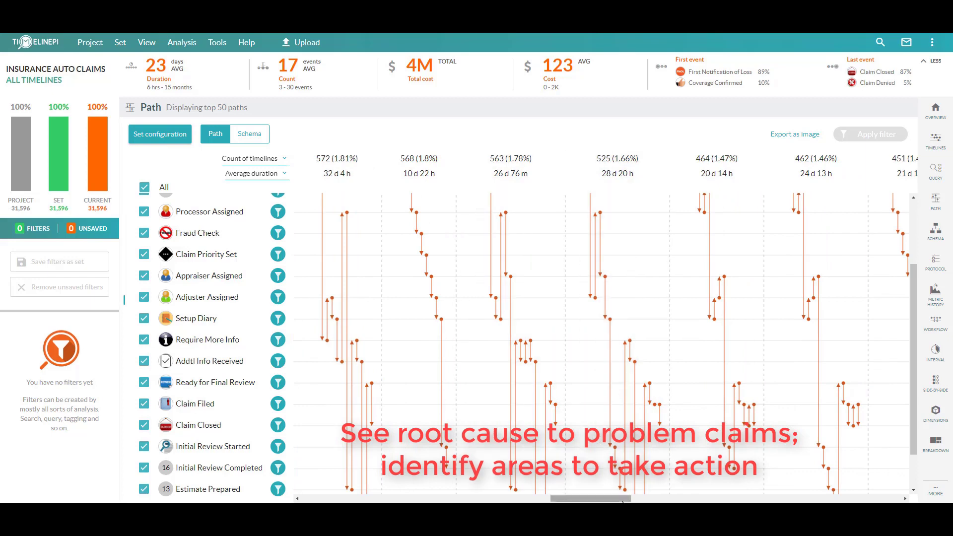
Review the least frequent claim paths, and return to the first events of the most frequent paths.
drag(622, 500, 745, 499)
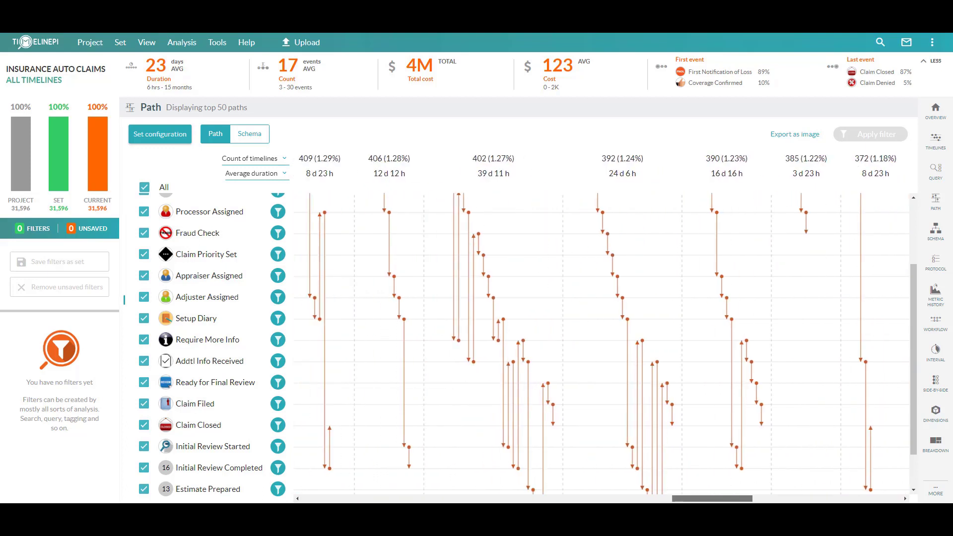
drag(739, 499, 373, 492)
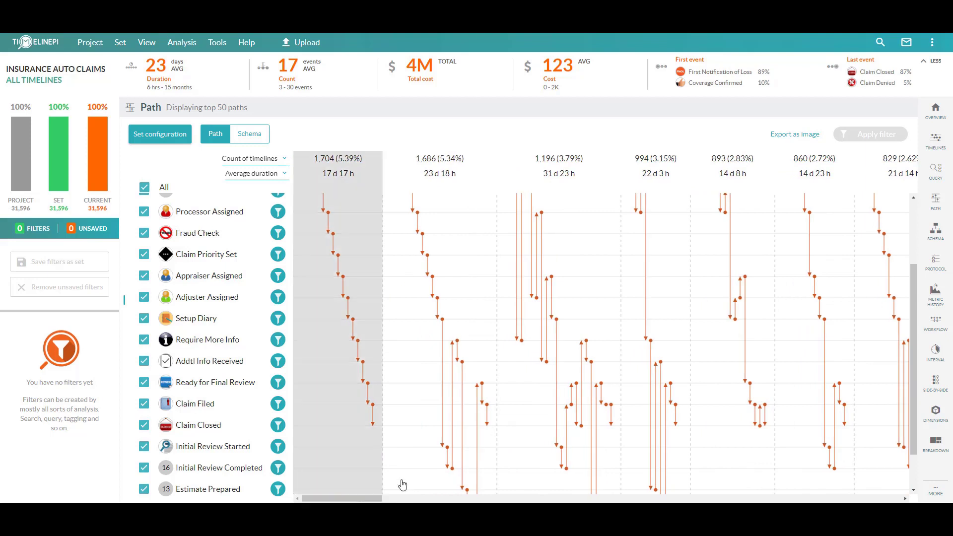
scroll(400, 485, up, 3)
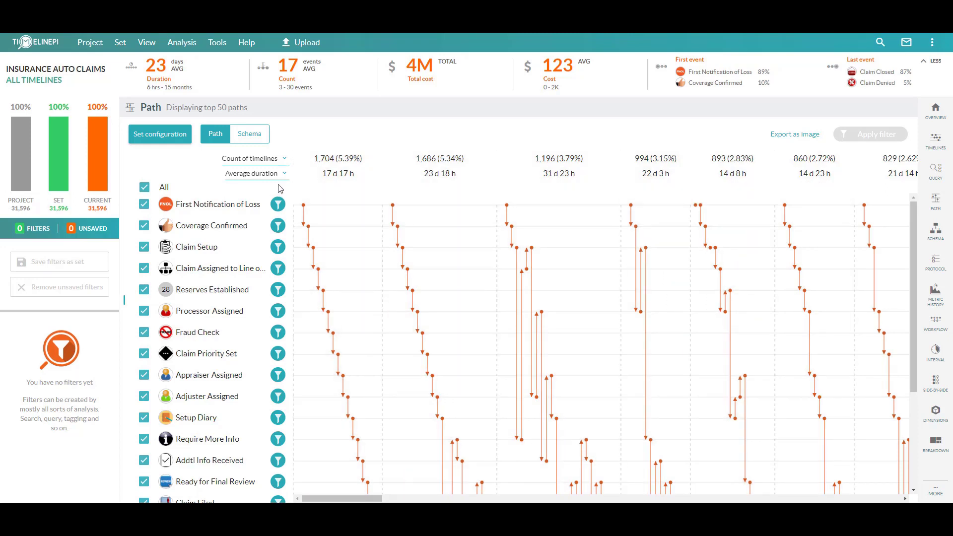
Show the claim paths as schemas and display Average cost instead of average duration for each path.
click(249, 134)
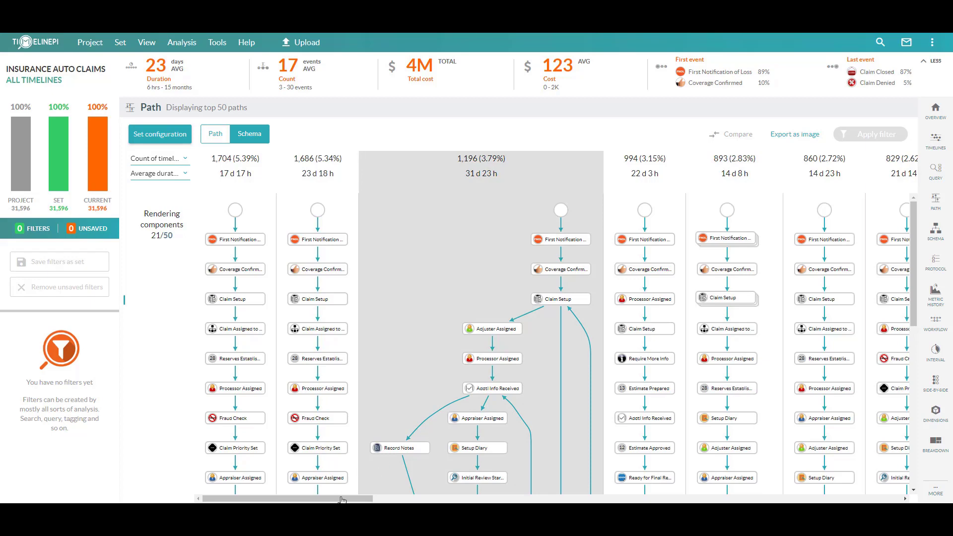
drag(342, 501, 265, 502)
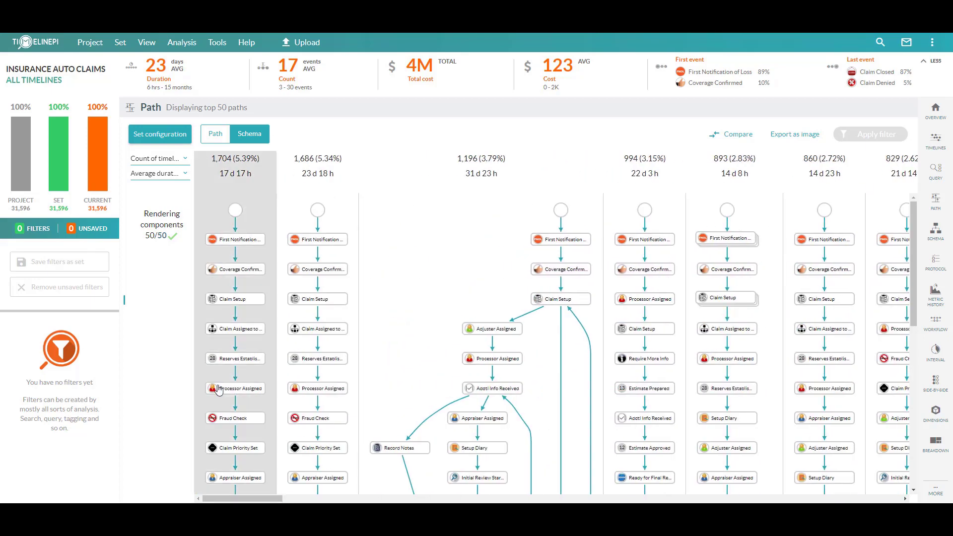
click(183, 174)
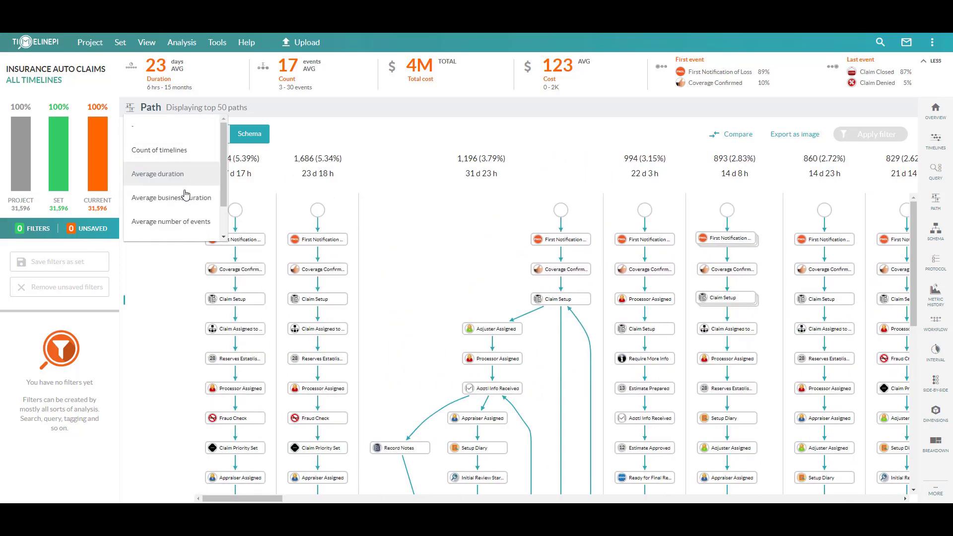
scroll(184, 202, down, 1)
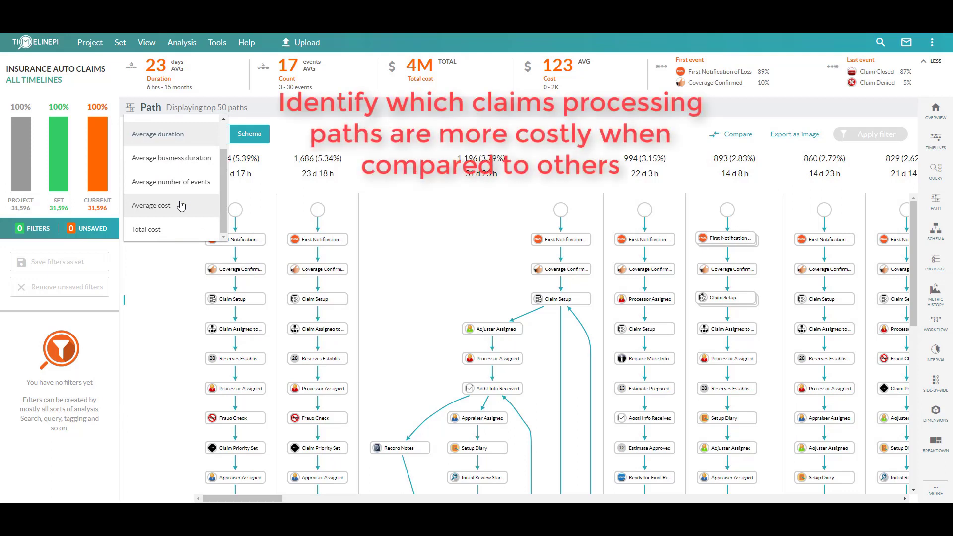
click(181, 205)
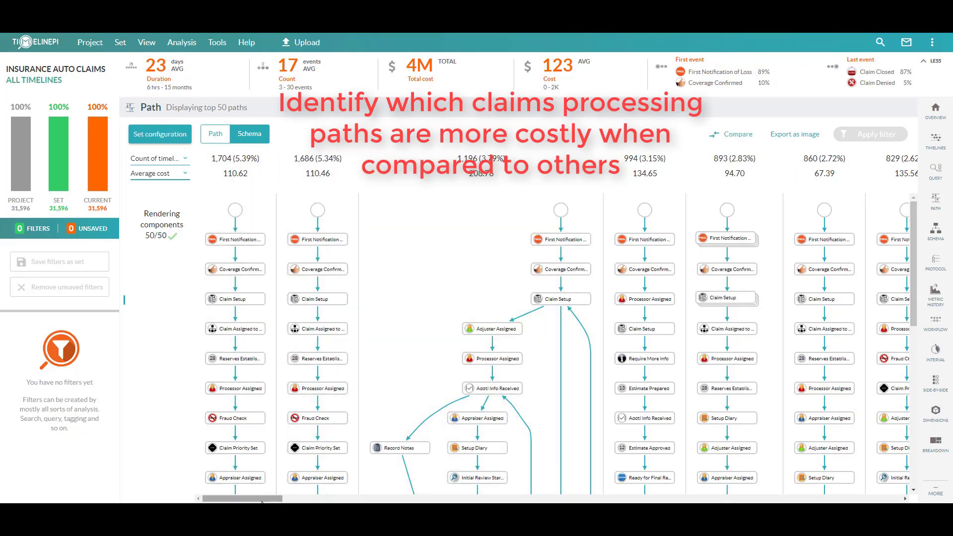
Filter the claims to the two costly paths with average costs of 397.79 and 312.49, and view their timelines.
drag(262, 499, 378, 499)
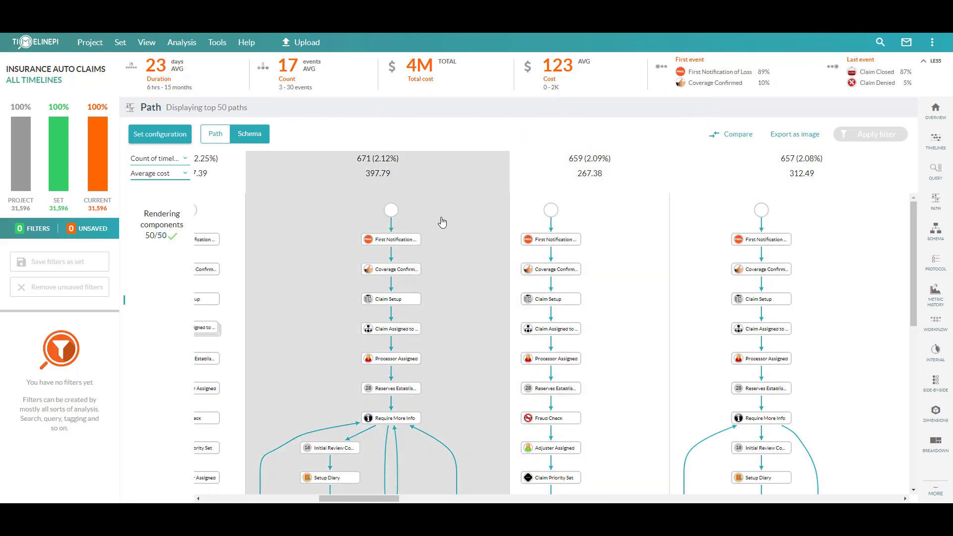
click(411, 193)
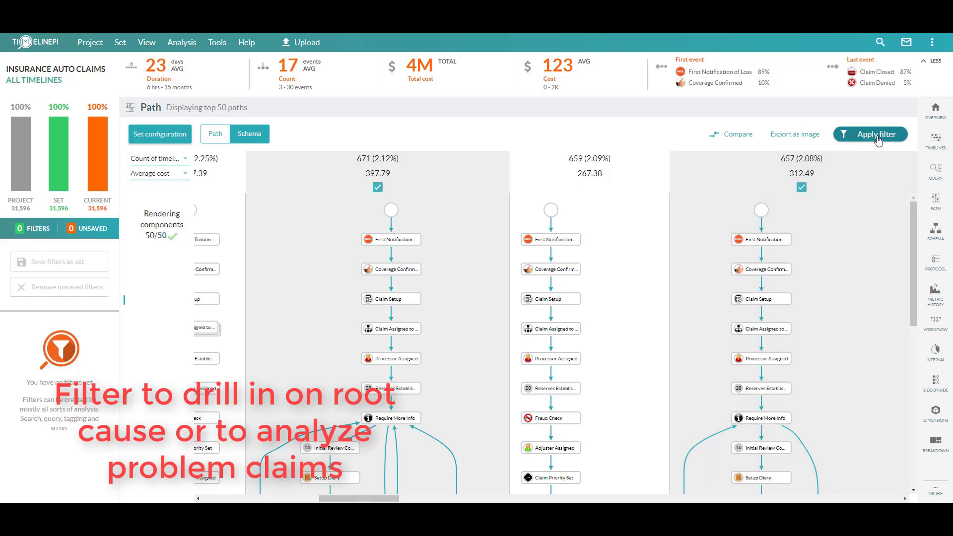
click(876, 137)
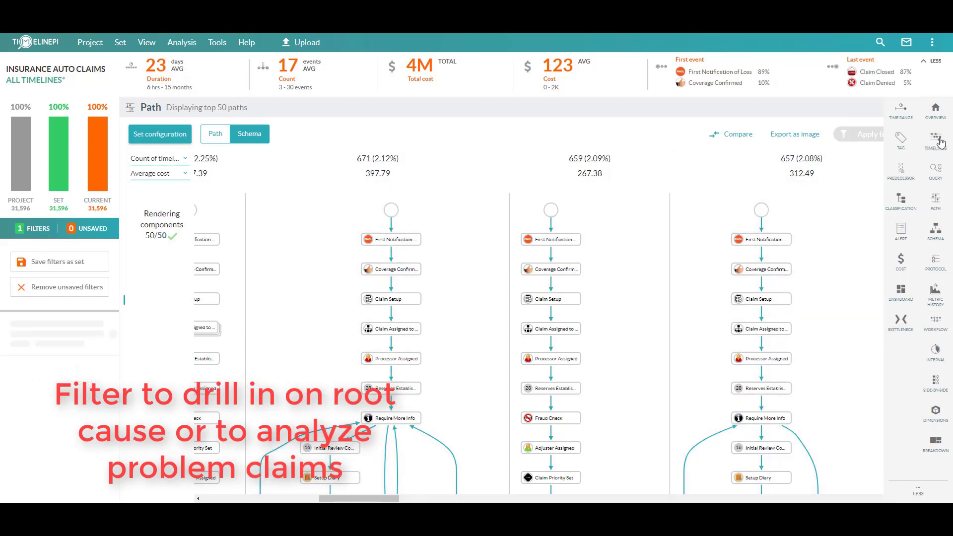
click(939, 142)
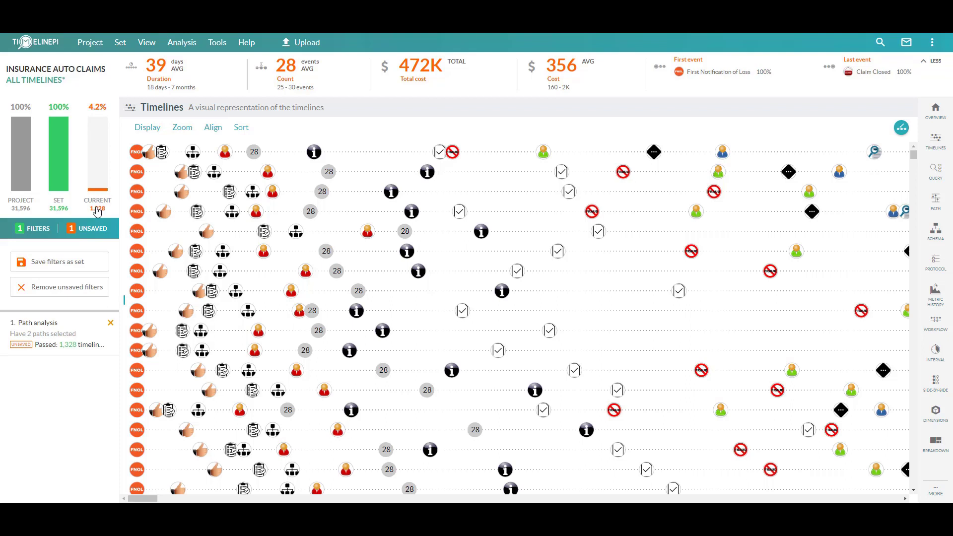
Open the Breakdown of the filtered claims and keep Adjuster Assigned / State as its dimension.
mouse_move(928, 444)
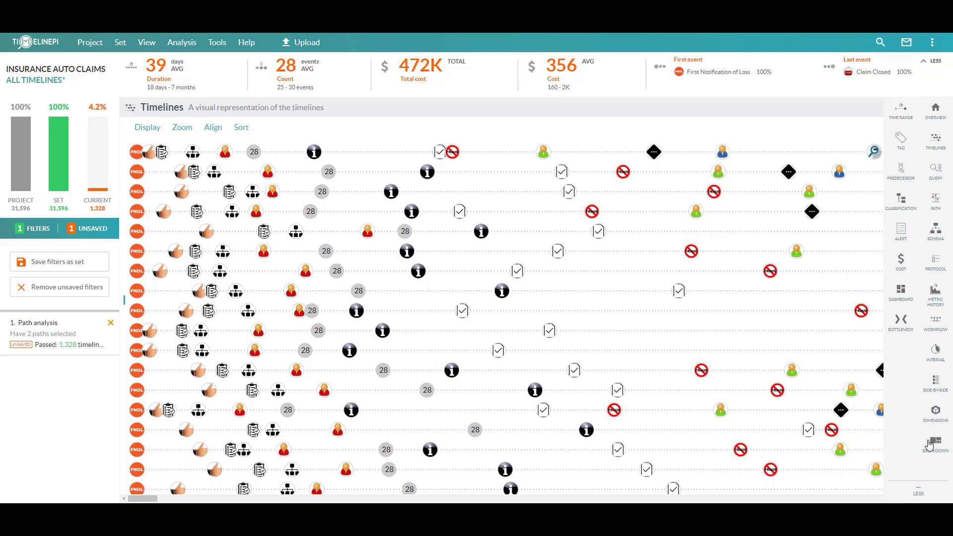
click(934, 445)
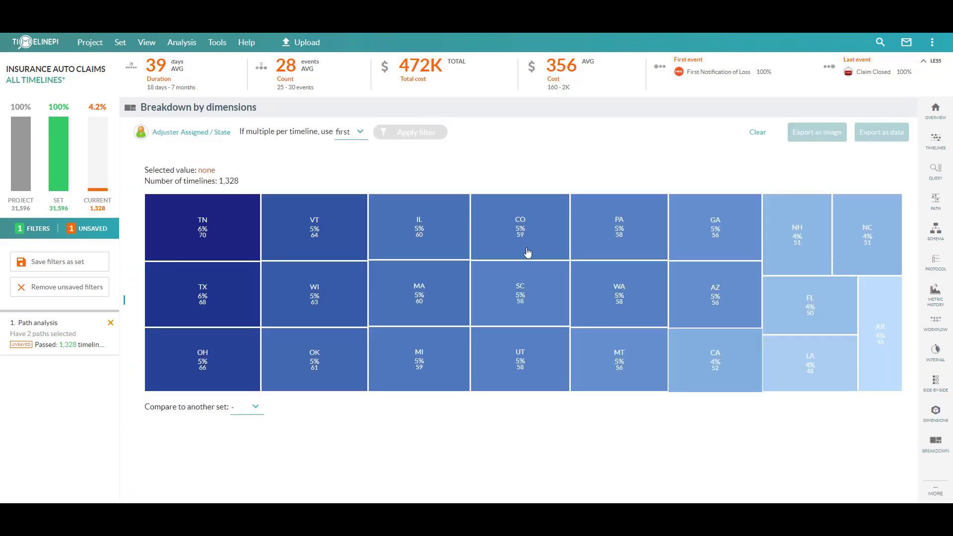
click(155, 133)
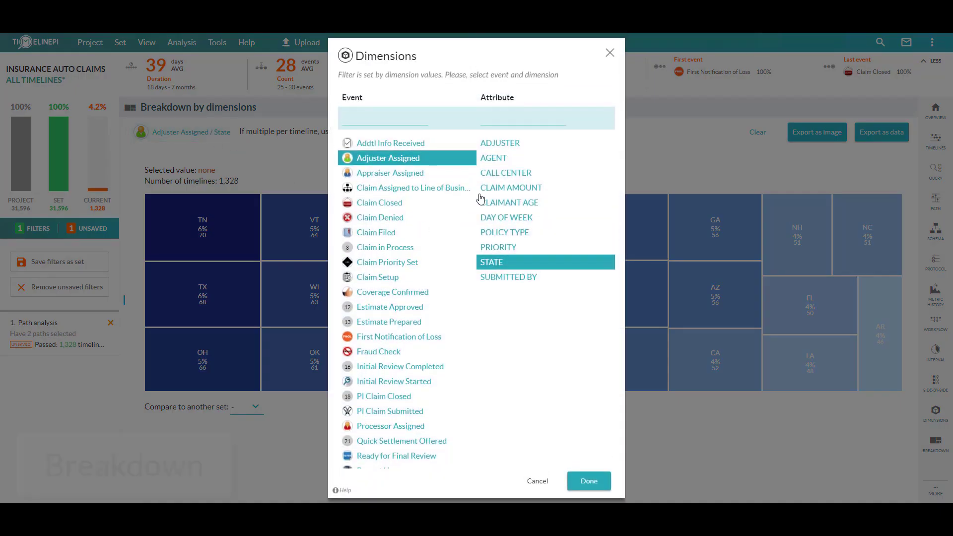
click(589, 481)
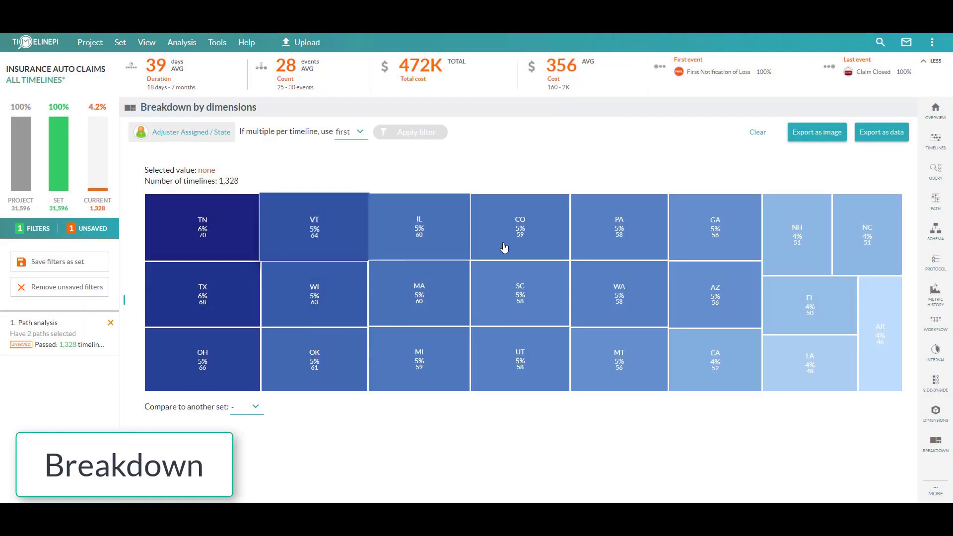
Break down the filtered claims by the Agent attribute of Adjuster Assigned, and inspect the agent with the largest share.
click(209, 139)
click(509, 160)
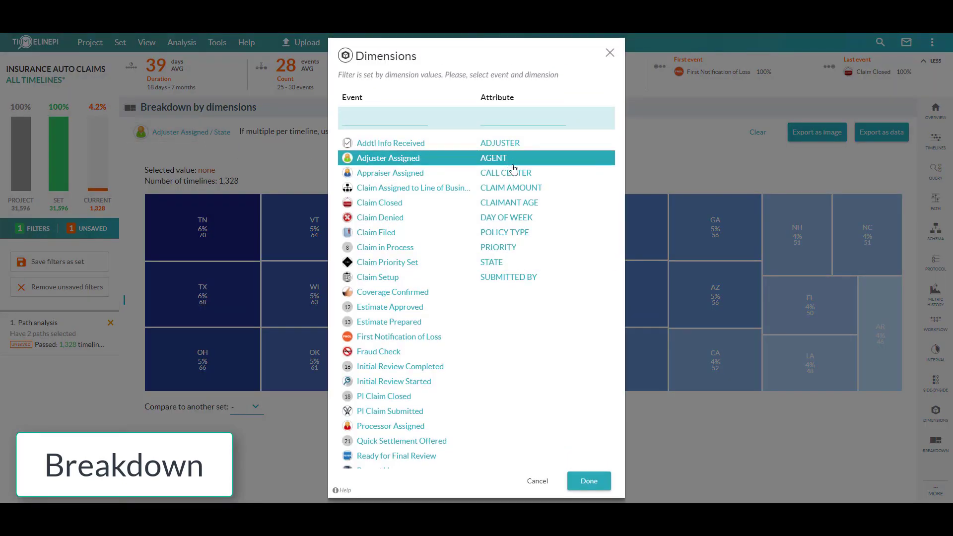
click(596, 481)
mouse_move(325, 376)
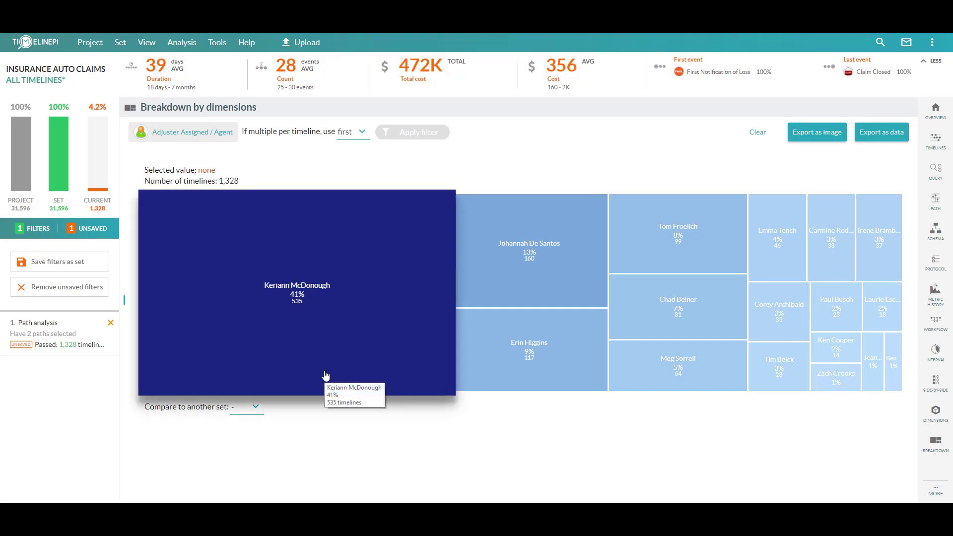